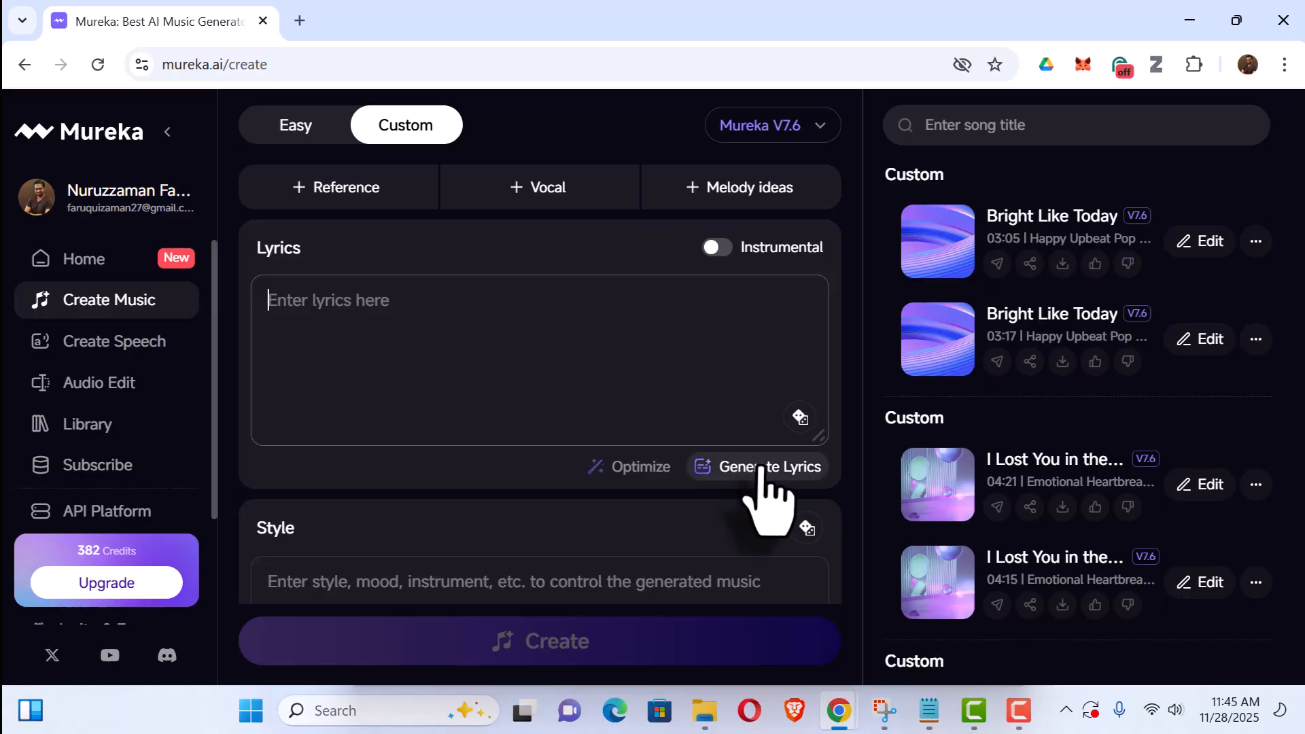
Step: Generate lyrics from the idea "Write a song to enjoy on a sunny beach." and use them for the song
left_click(755, 468)
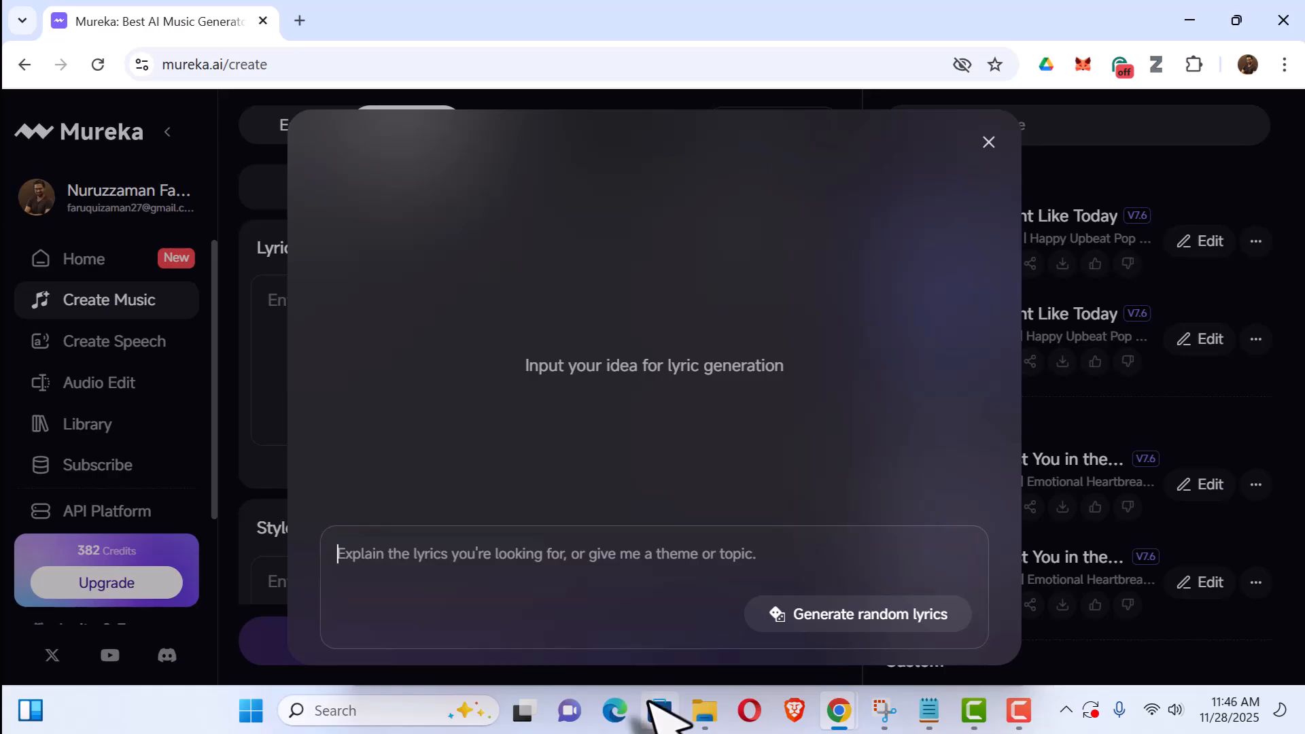
type("Write a song to enjoy")
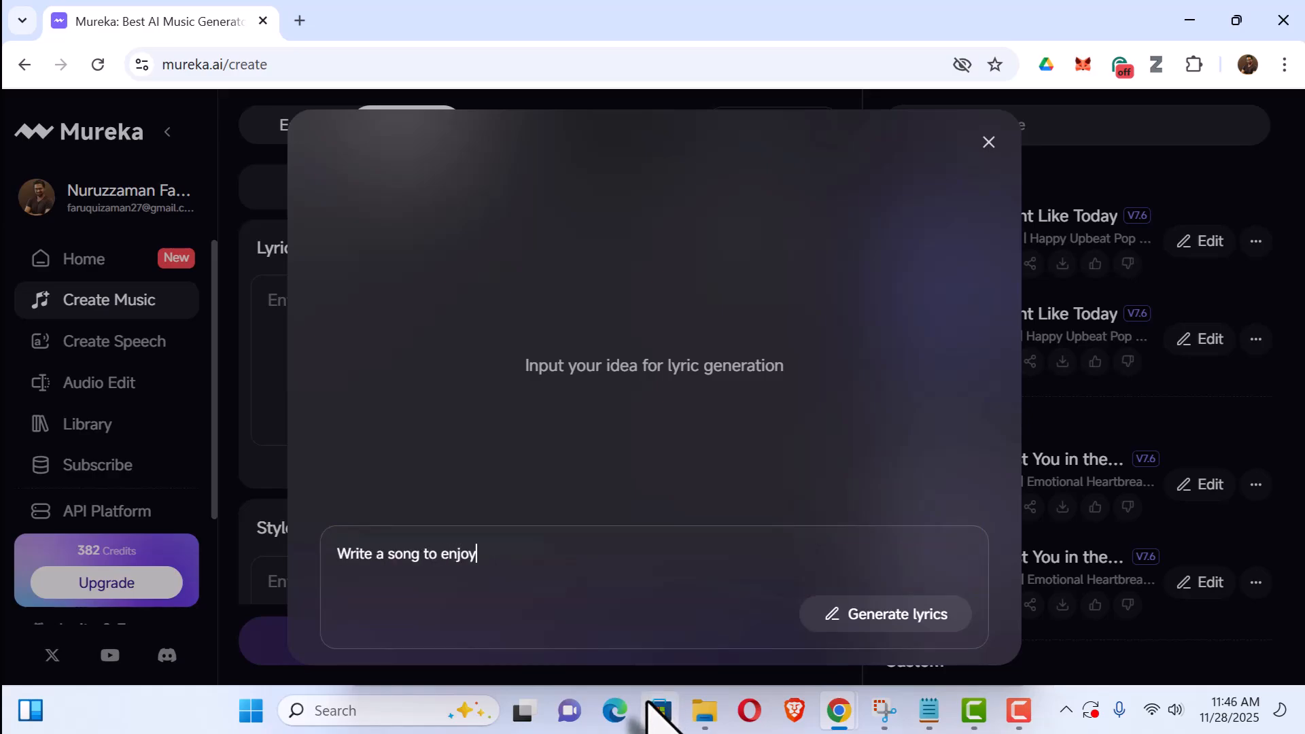
type(" on a sunny beach.")
left_click(878, 616)
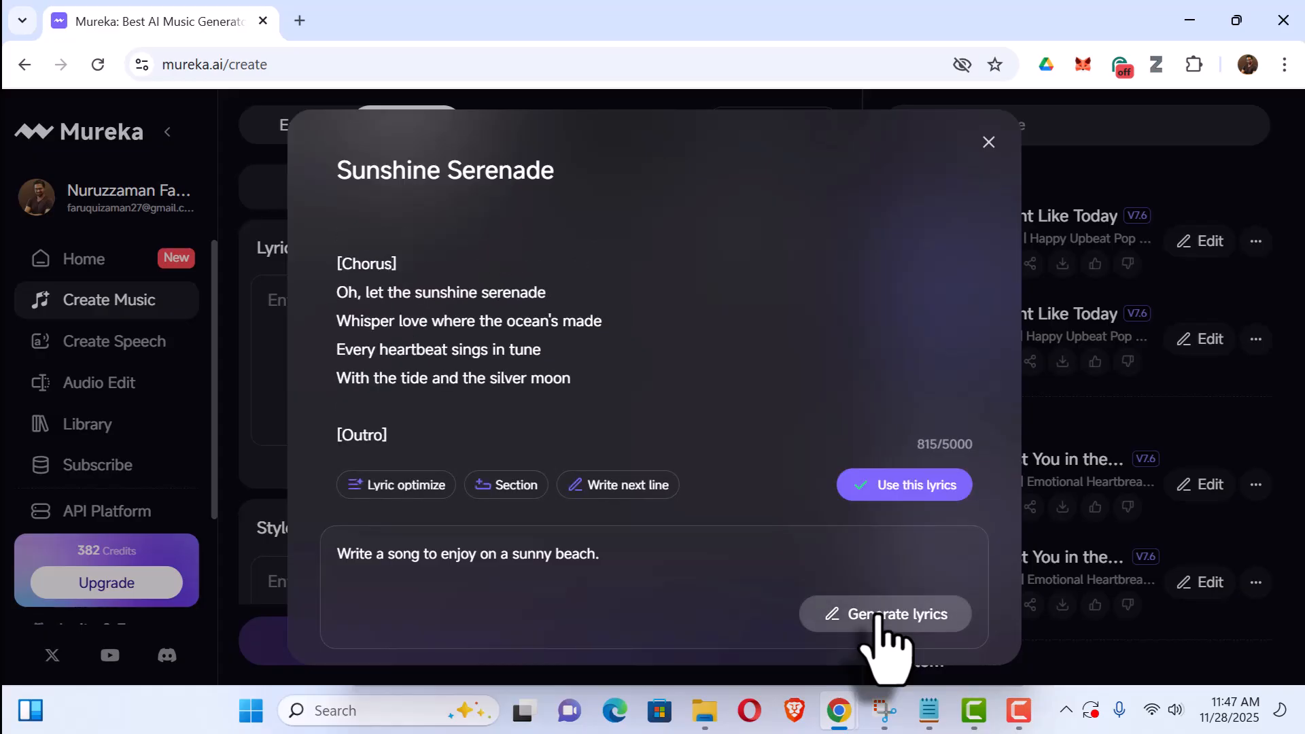
left_click(908, 489)
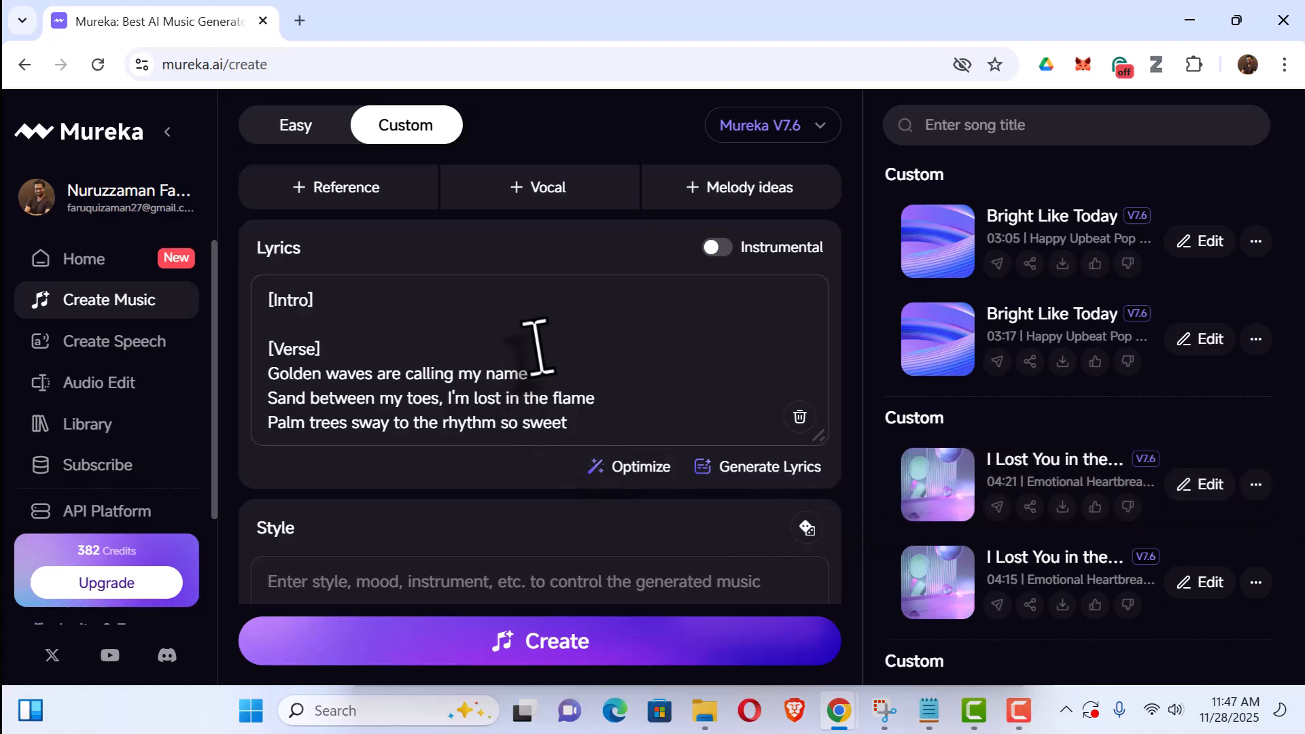
Step: Start the style description with the lines "Style: Acoustic Indie Pop with soft tropical warmth" and "Mood: Relaxed, dreamy, nostalgic beach sunset"
scroll(554, 355, "down", 5)
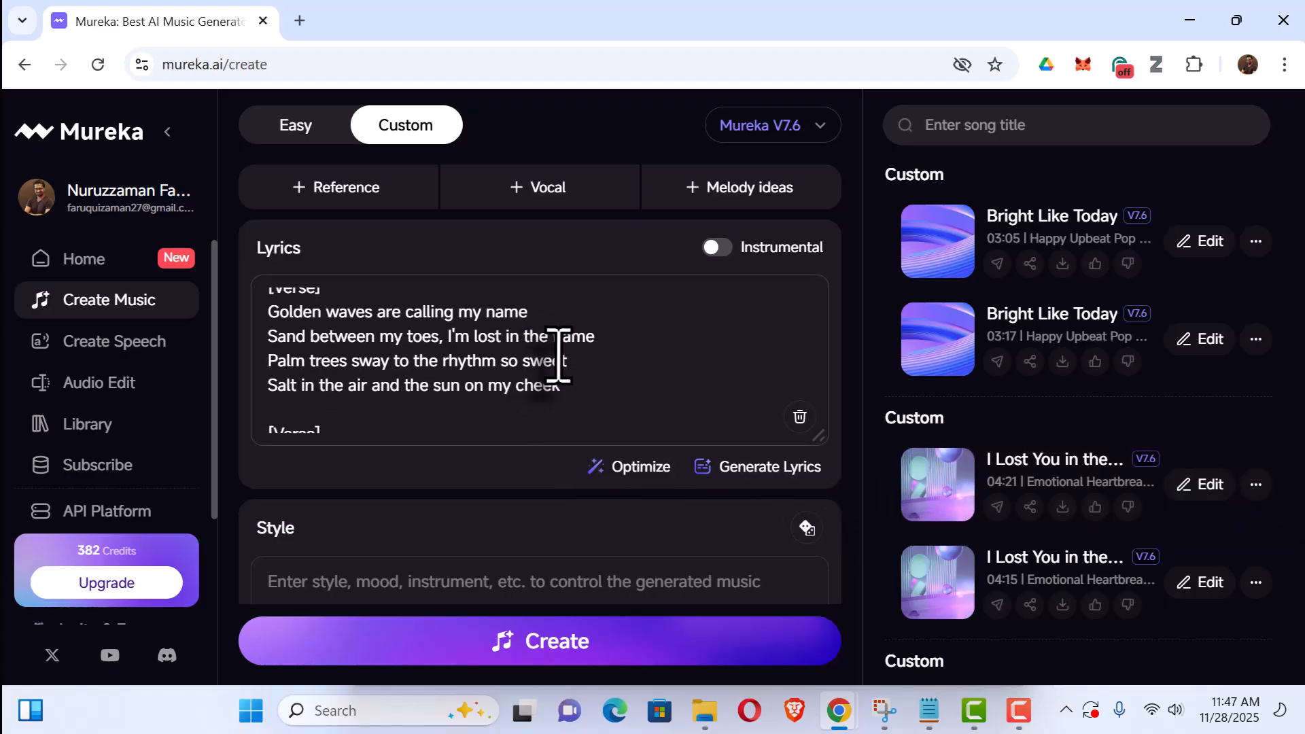
scroll(559, 355, "up", 2)
scroll(559, 355, "down", 8)
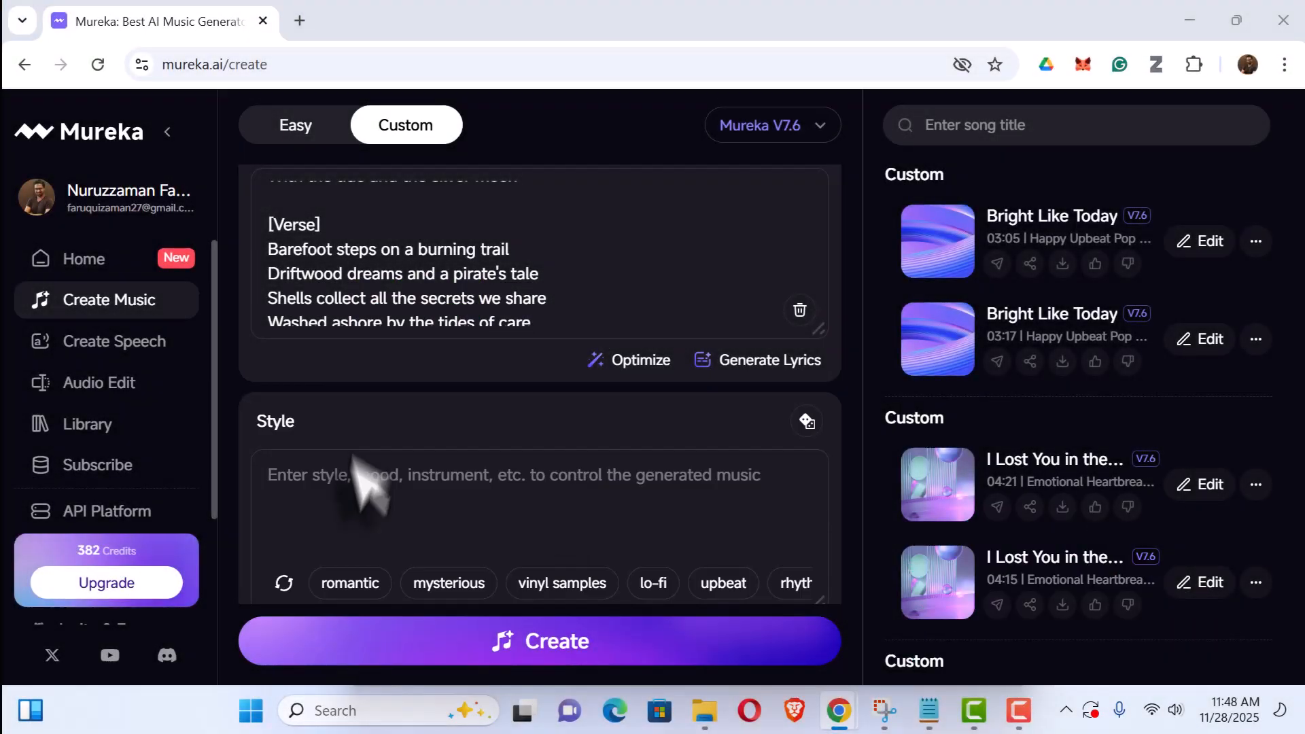
left_click(344, 488)
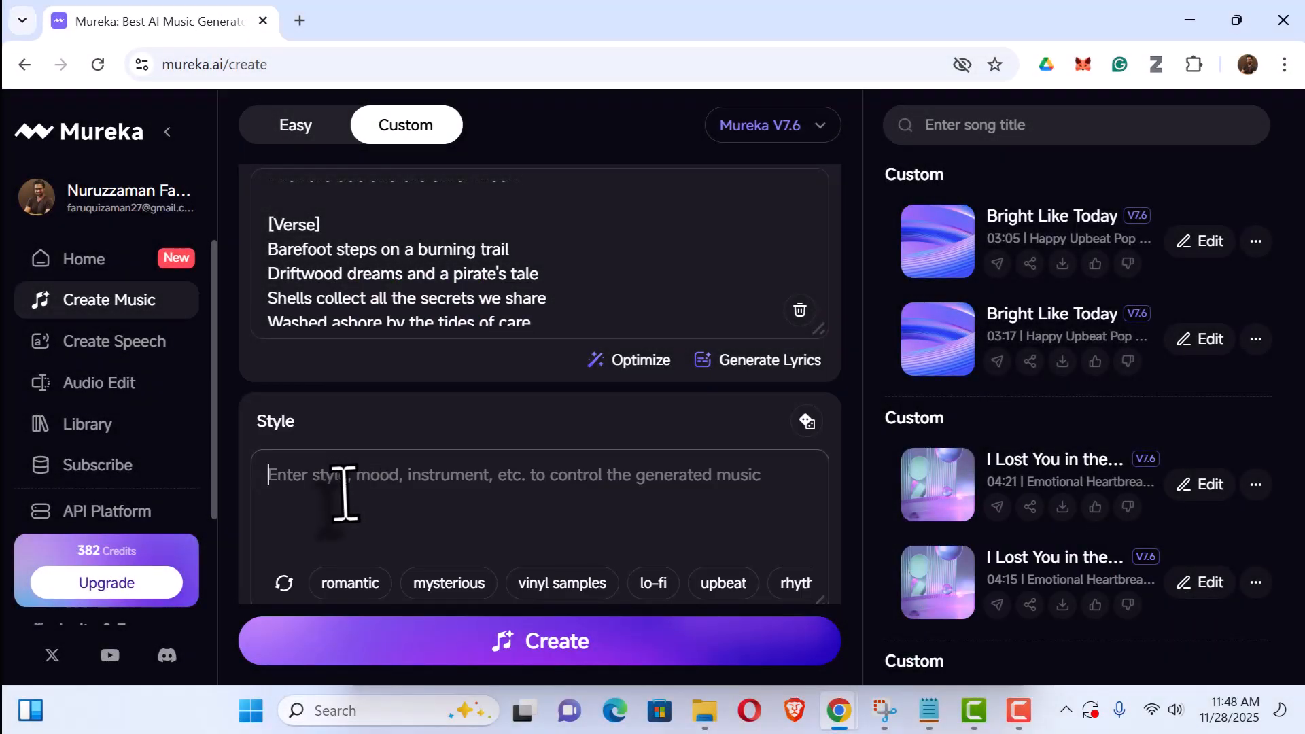
type("Style: ")
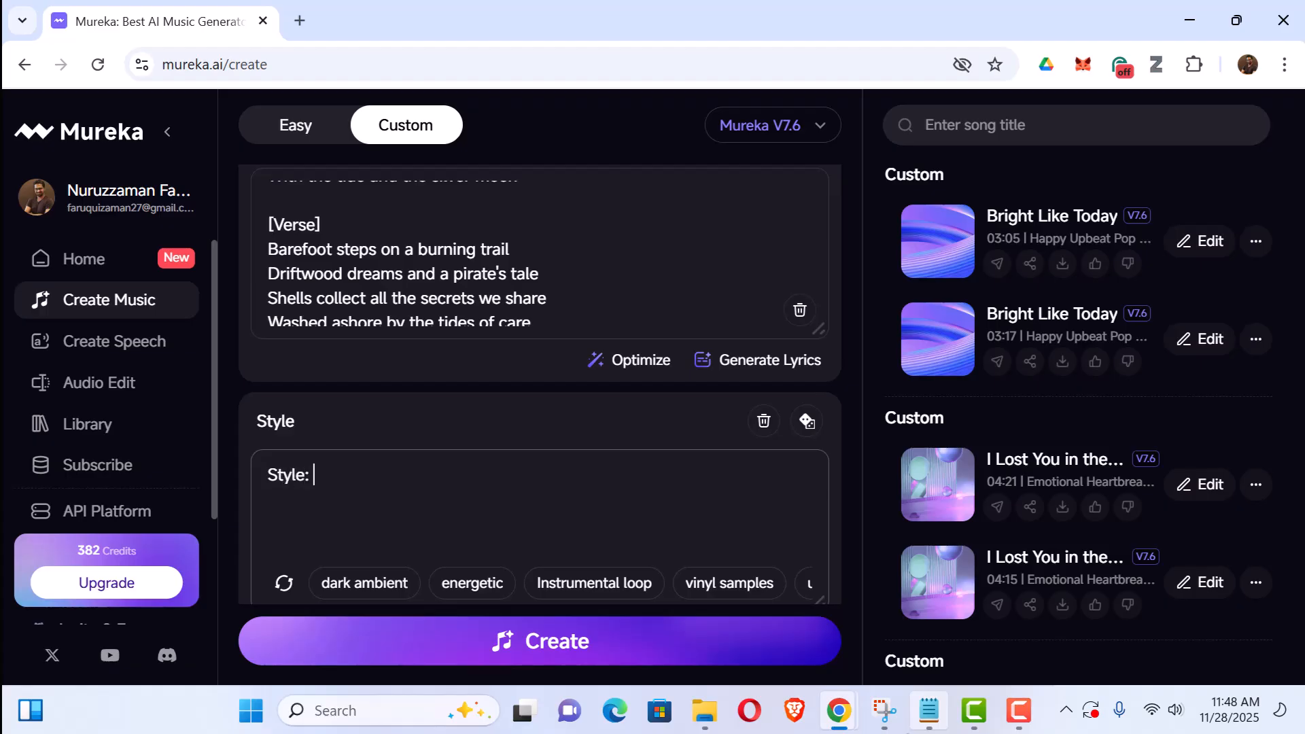
type("Acoustic Indie Pop with ")
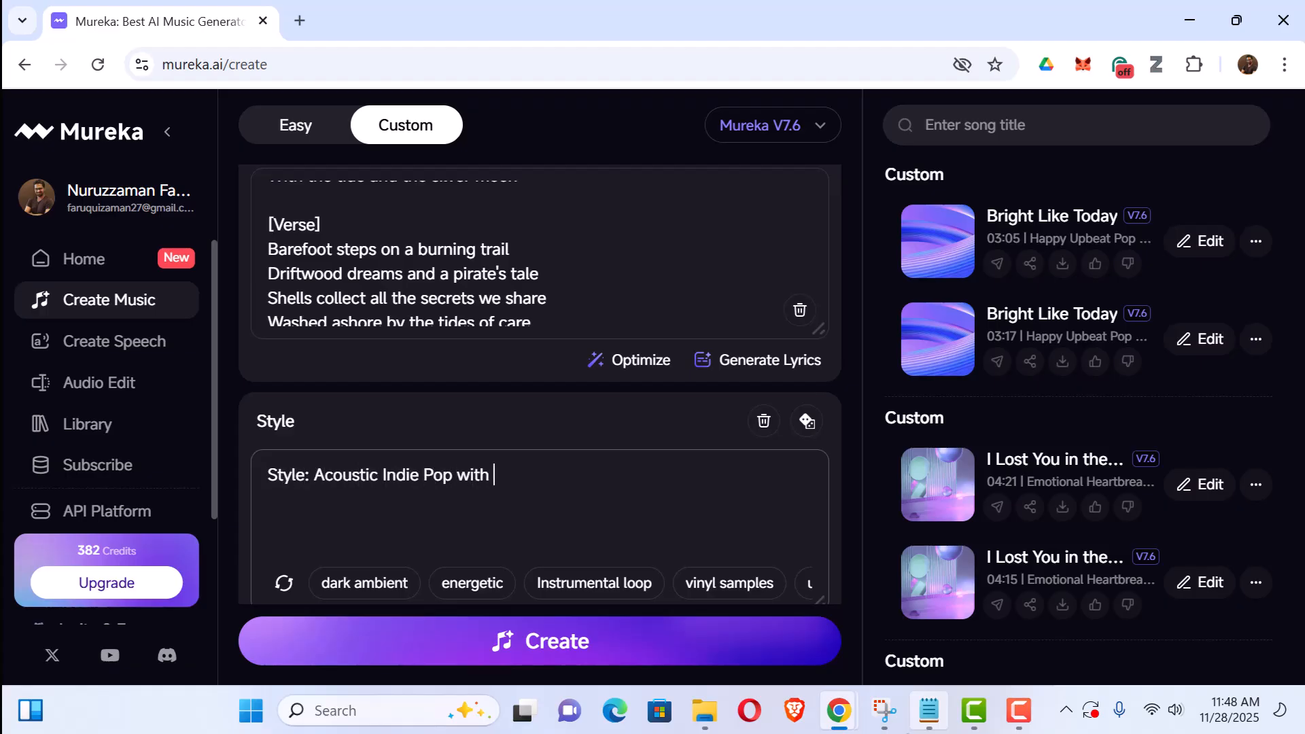
type("soft tropical warmth")
key("Return")
type("M")
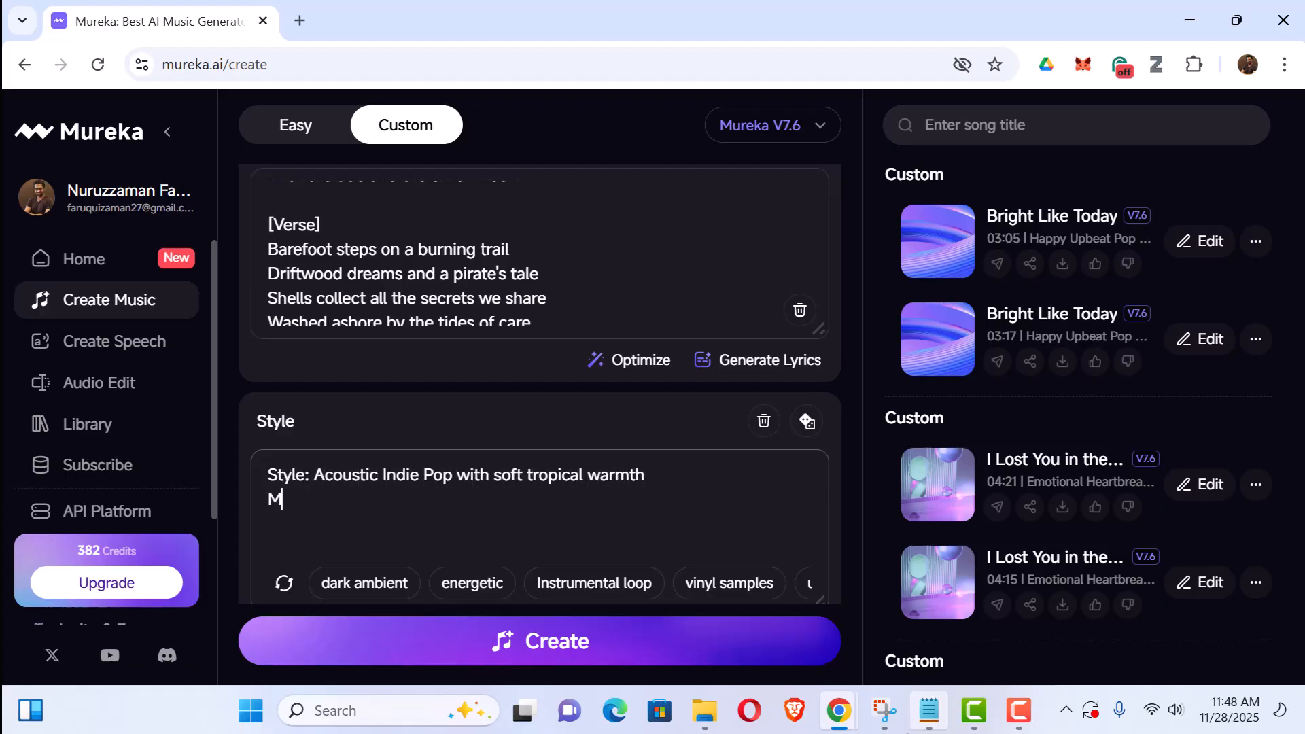
type("ood: Relaxed, dreamy, nostalgic beach sunset ")
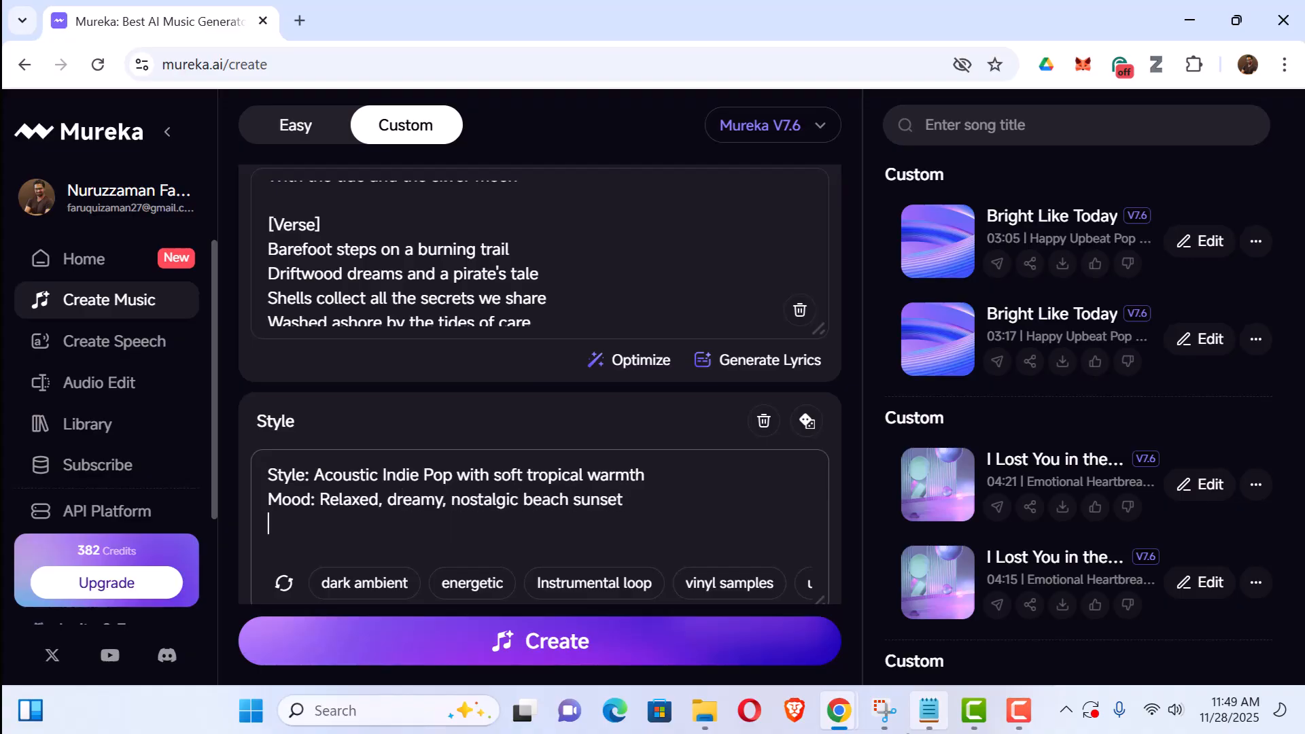
Step: Add the style lines "Instruments: Acoustic guitar, light percussion, soft pads, warm keys" and "Vocal: Soft and emotional, smooth tone"
type("Instruments: Acoustic guitar")
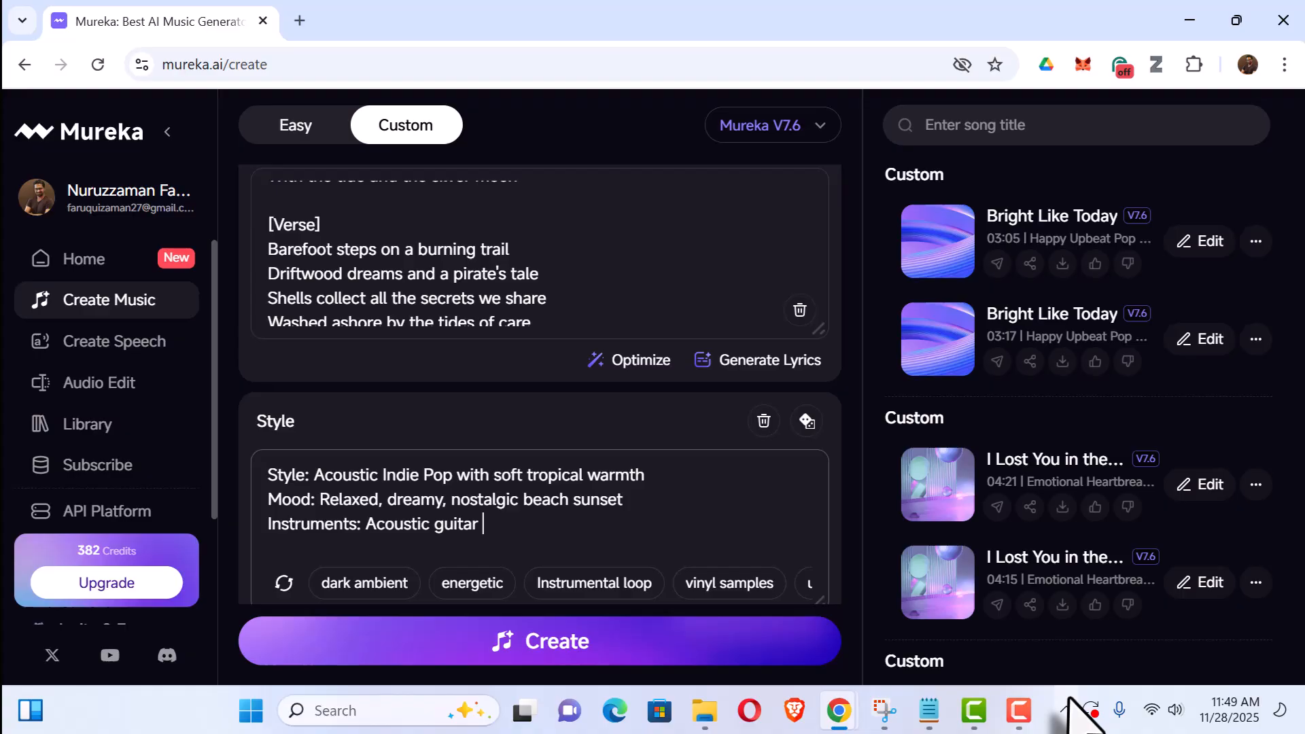
key("BackSpace")
type(", light percussion, soft pads, warm keys")
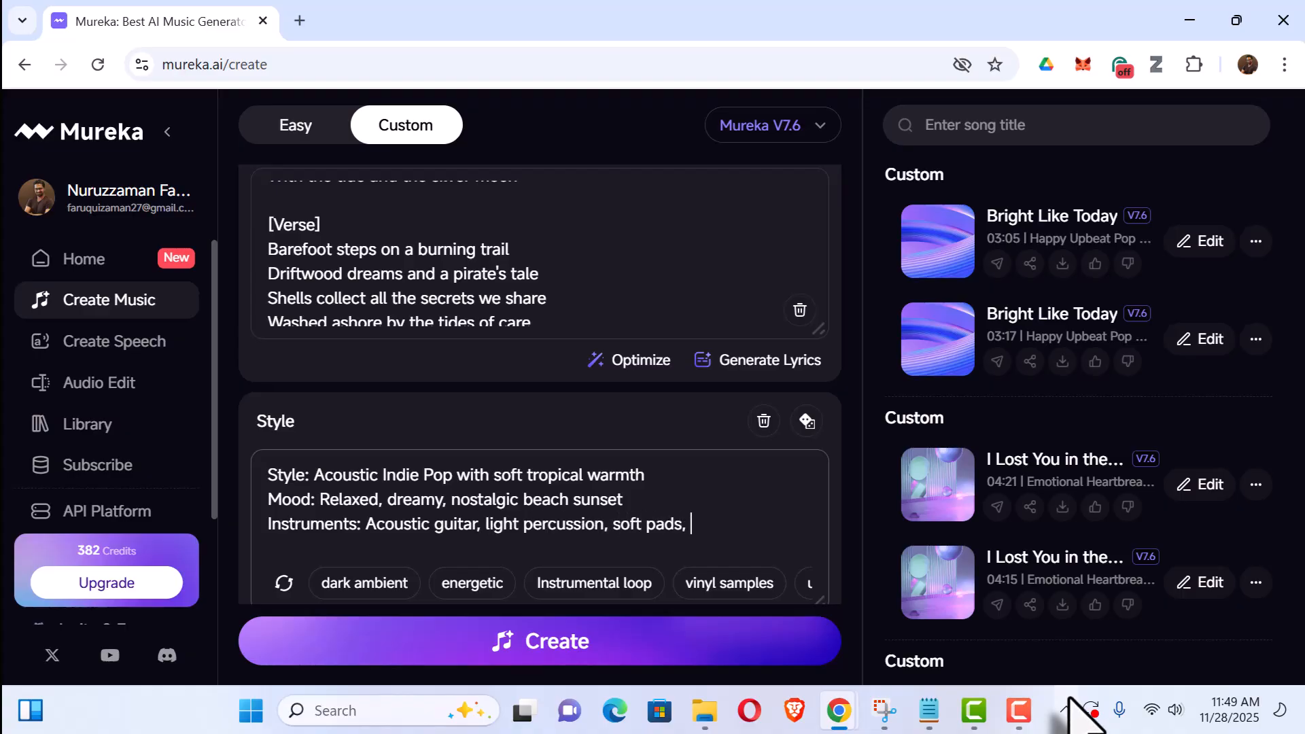
key("Return")
type("Vocal: ")
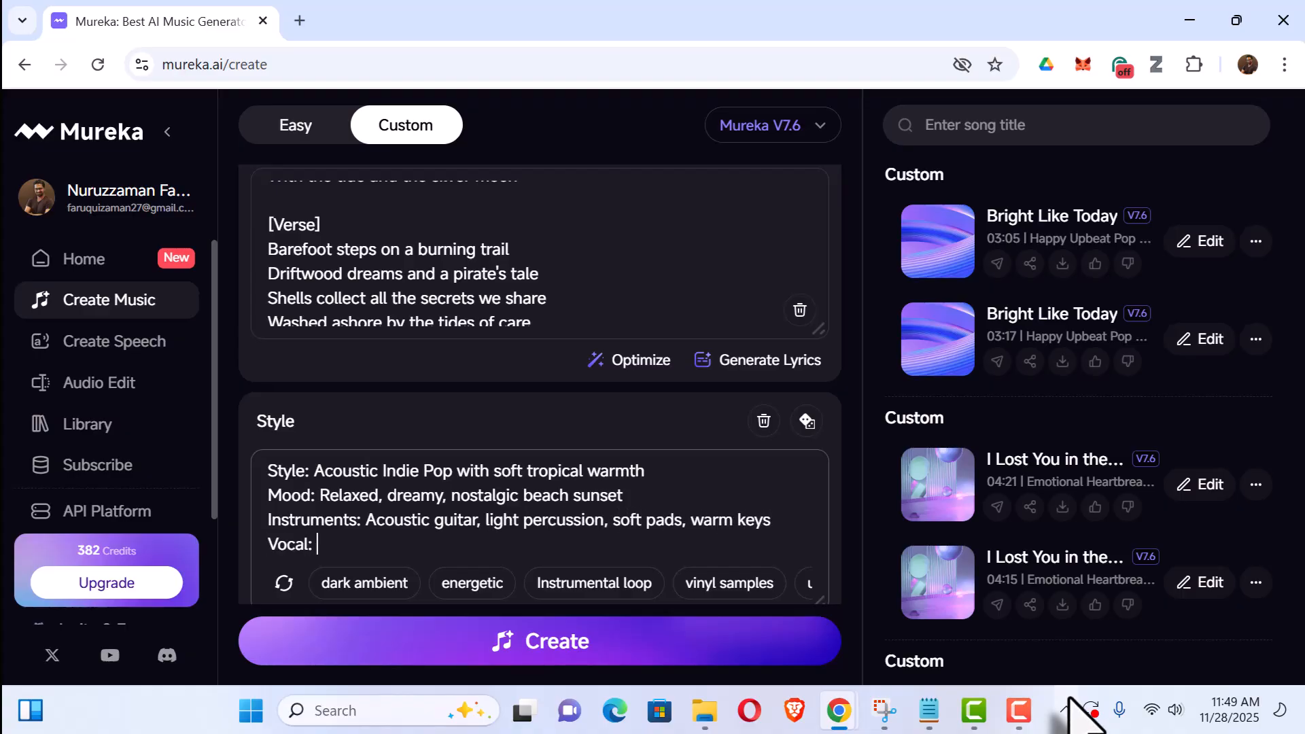
type("Soft and emotional, smooth tone")
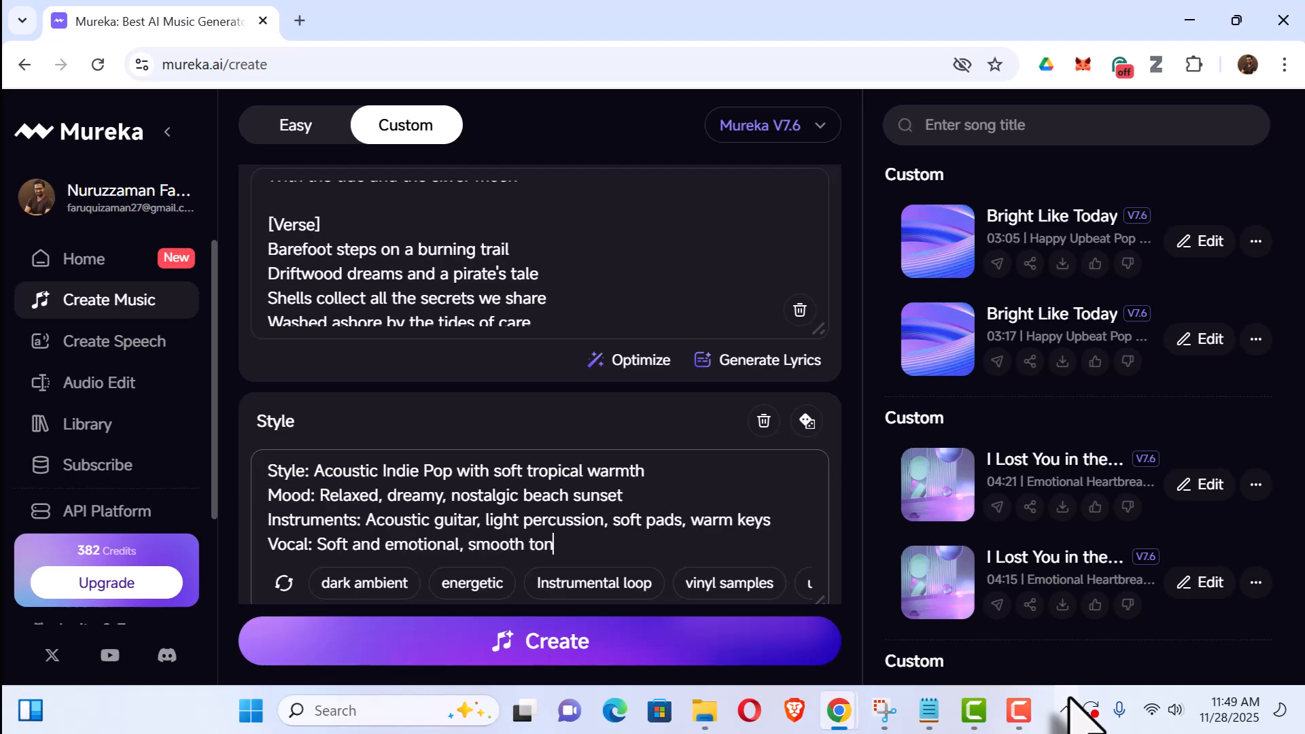
Step: Add the line "Tempo: 85-95 BPM (not too fast, not too slow)" to the style description
key("Return")
type("Tempo: 85")
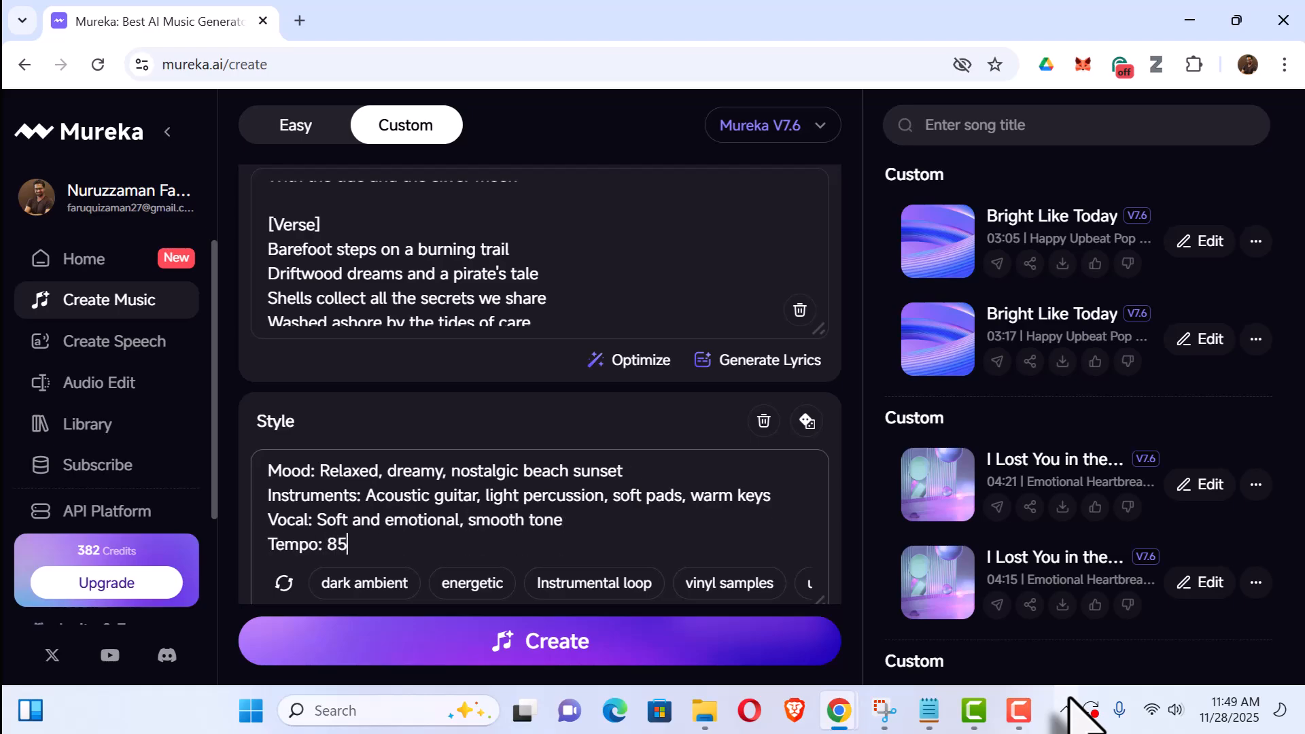
type("-95 BPM (not too fast, not s")
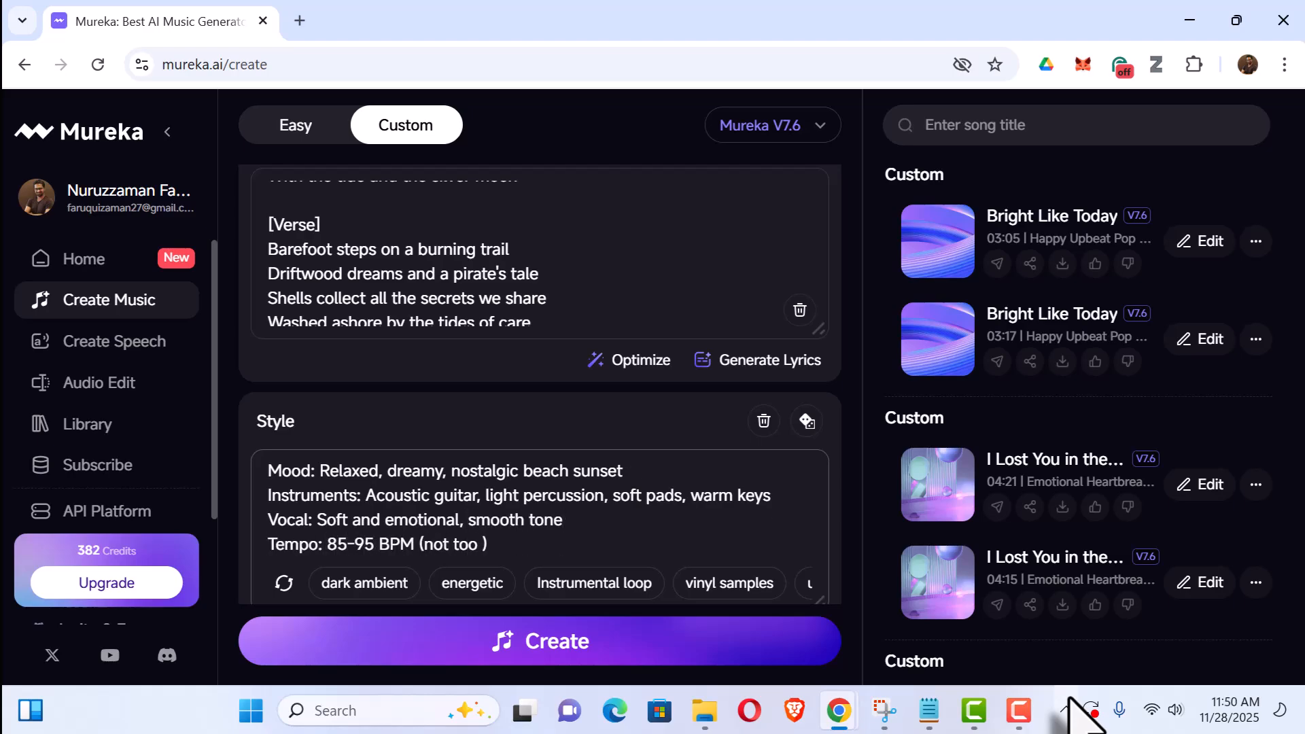
key("BackSpace")
type("too slow")
key("End")
Step: Finish the style description with the line "Vibe: Gentle like waves, peaceful like golden evening light"
key("Return")
type("Vibe")
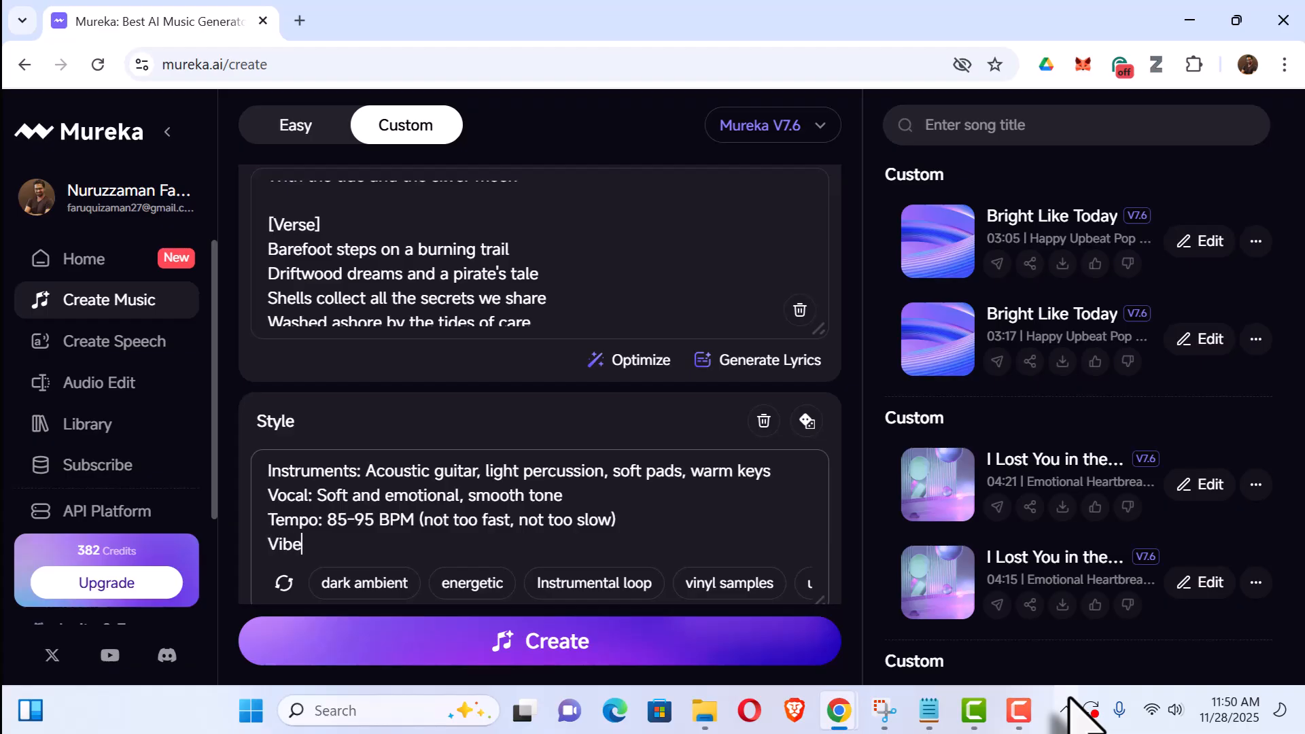
type(": Gentle like waves, ")
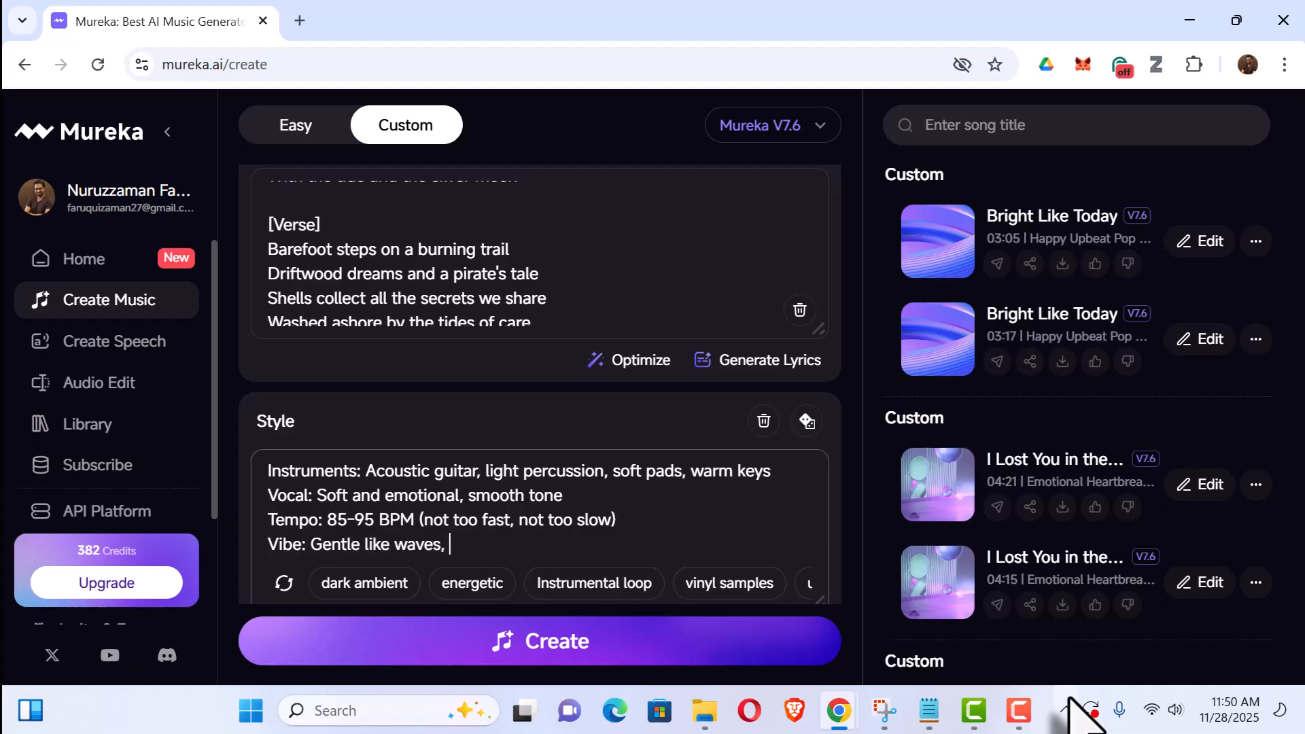
type("peaceful like golden eveni")
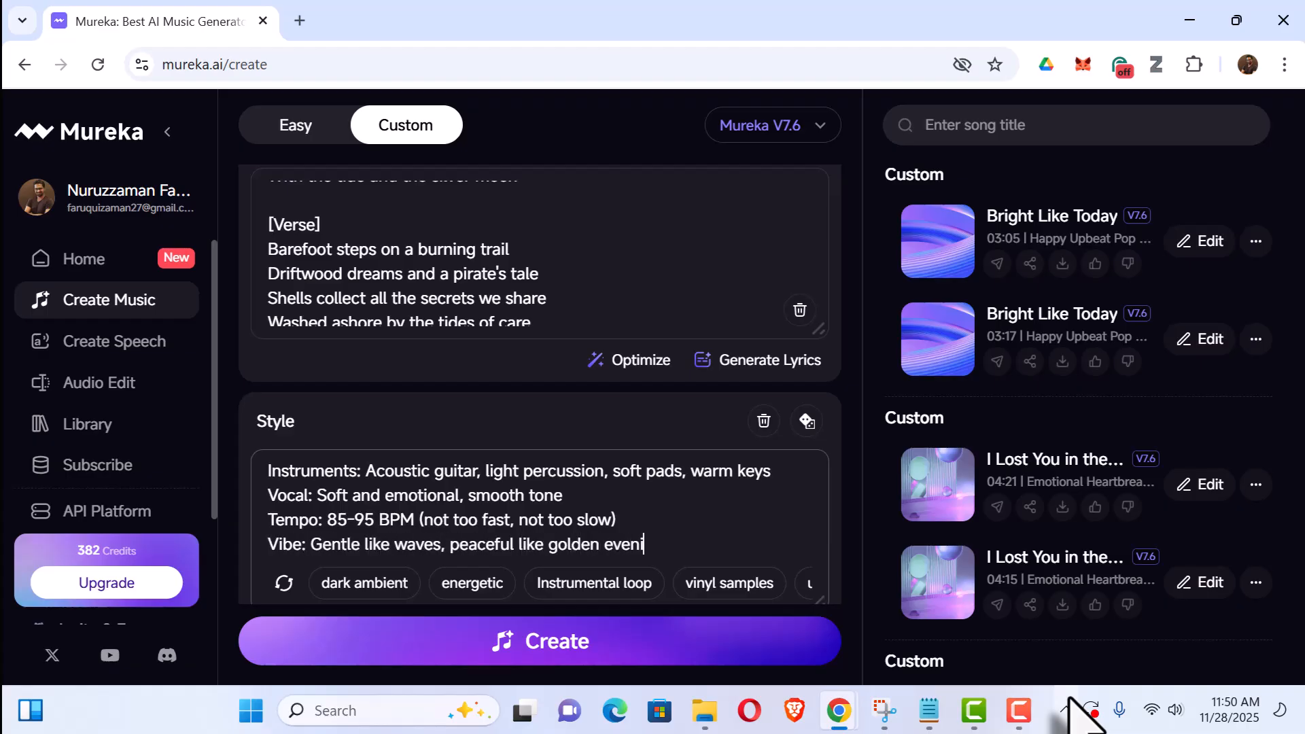
type("ng light")
Step: Set the vocal gender to Male and create the song from the lyrics and style description
scroll(851, 523, "down", 3)
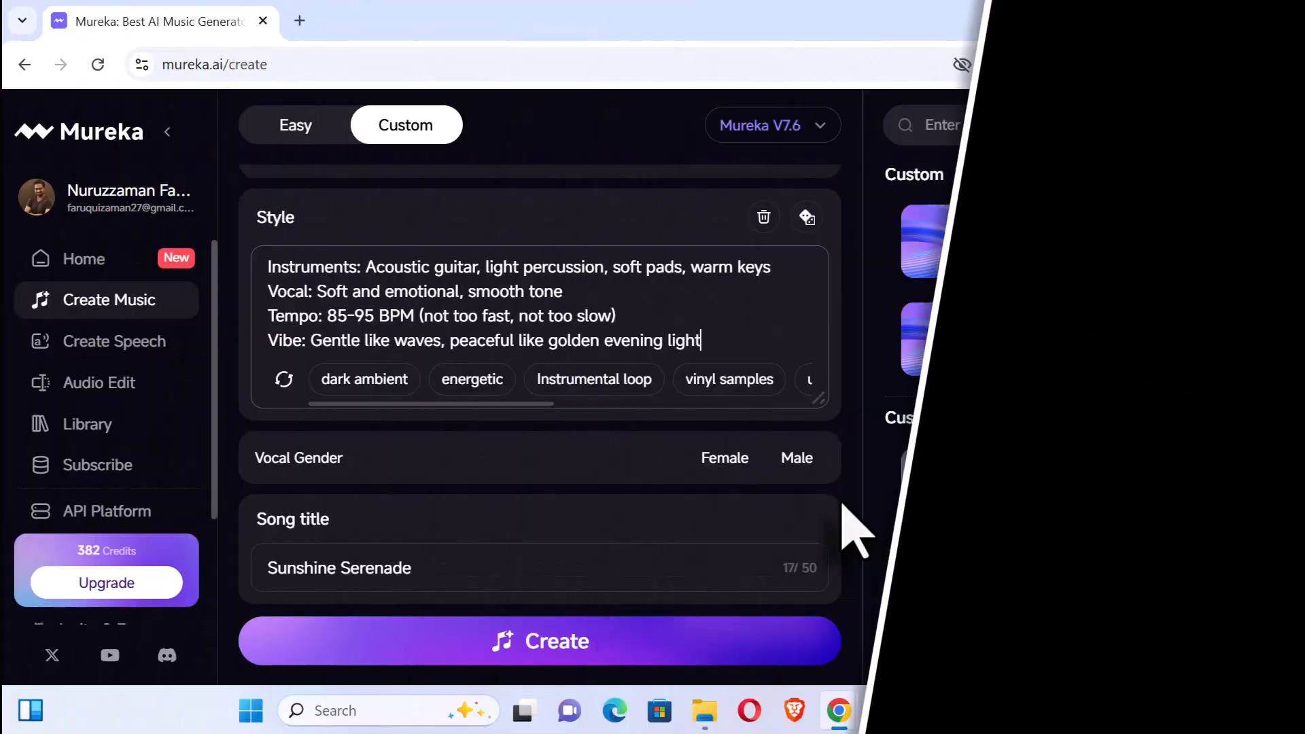
left_click(795, 461)
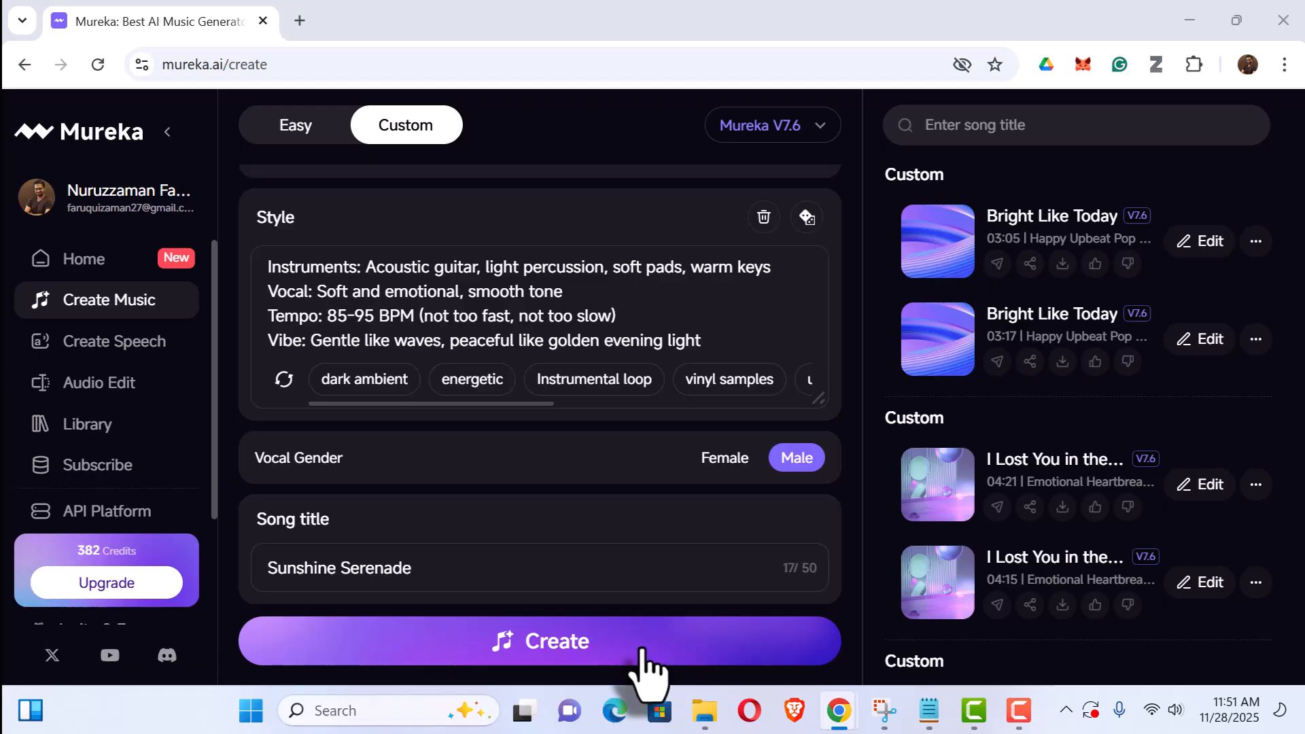
left_click(641, 651)
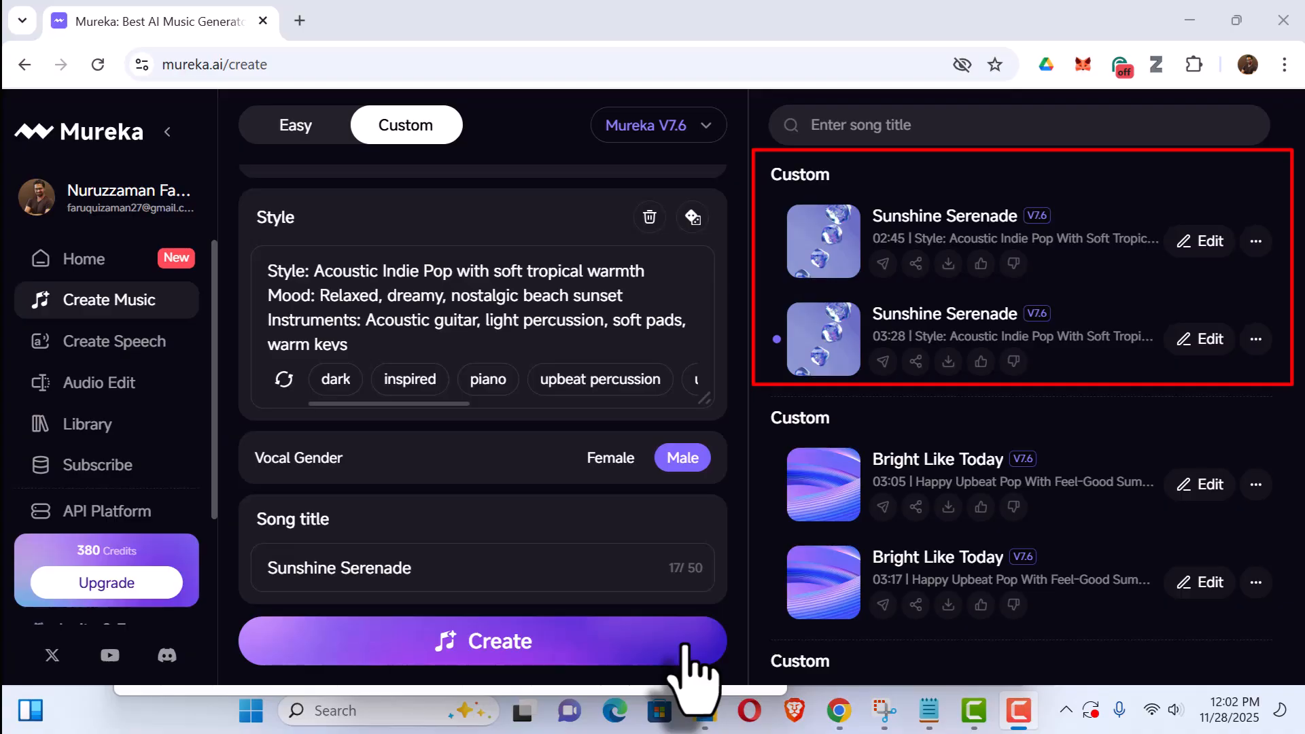
Step: Raise the playback volume and listen to part of both generated Sunshine Serenade versions, pausing each one
left_click(826, 241)
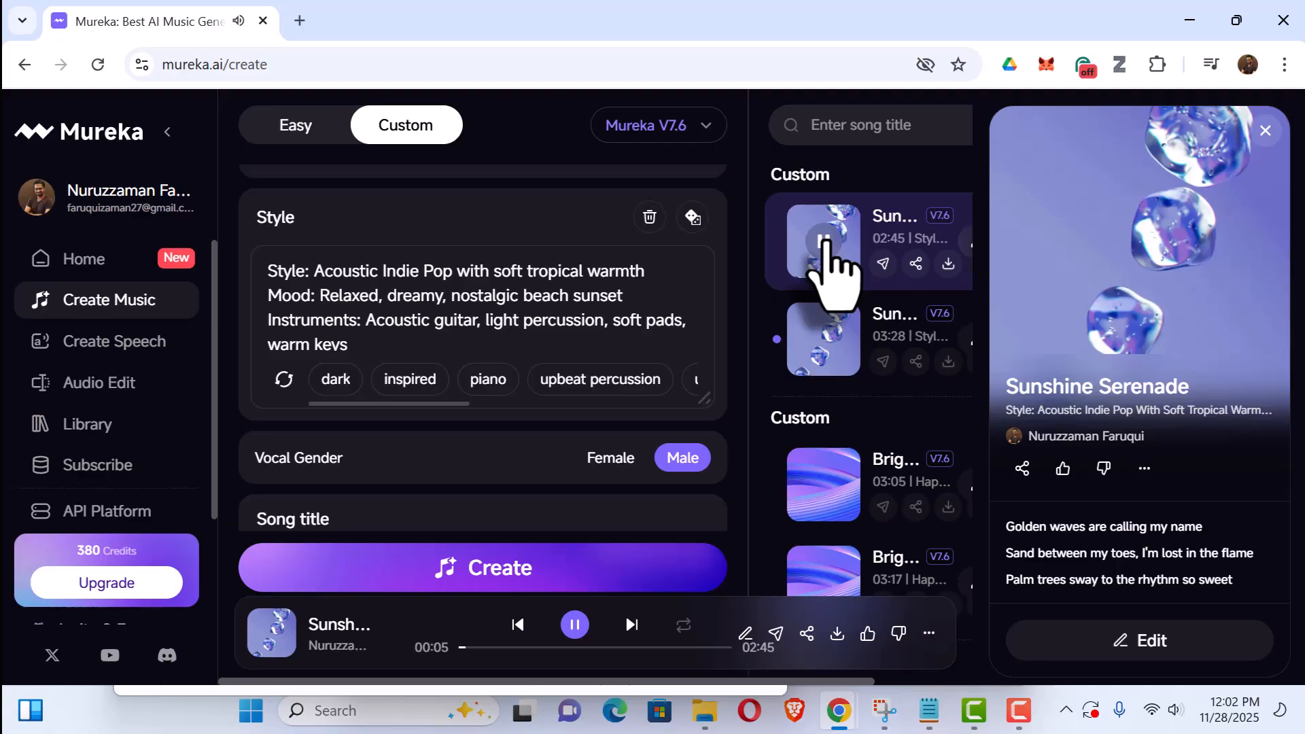
key("XF86AudioLowerVolume")
key("XF86AudioRaiseVolume")
key("XF86AudioRaiseVolume")
key("XF86AudioRaiseVolume")
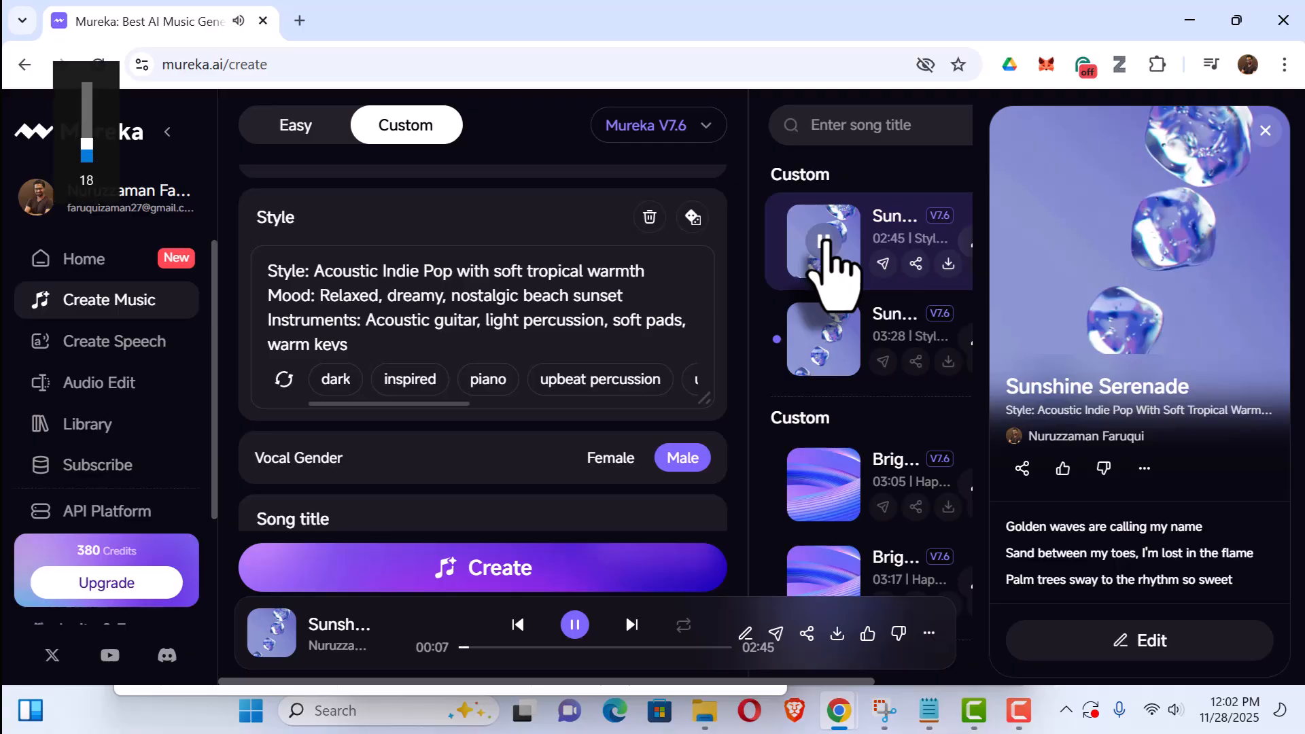
key("XF86AudioRaiseVolume")
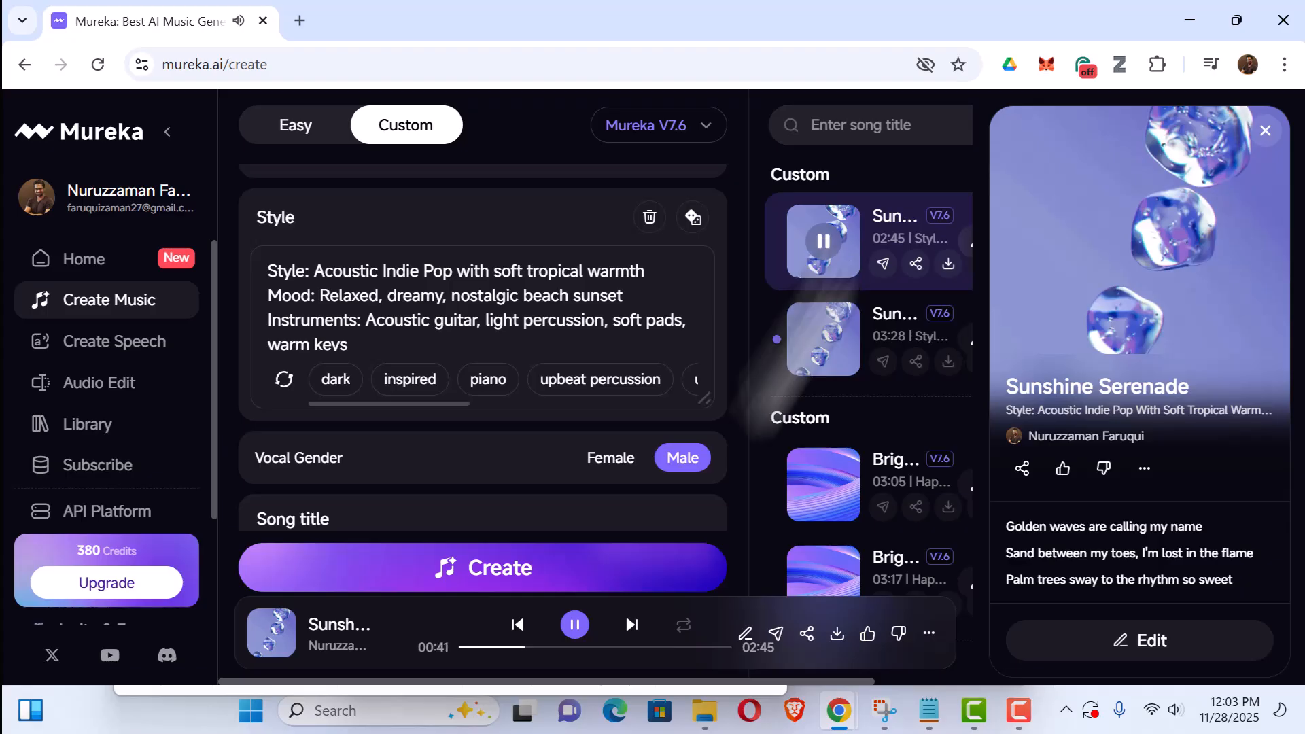
left_click(576, 625)
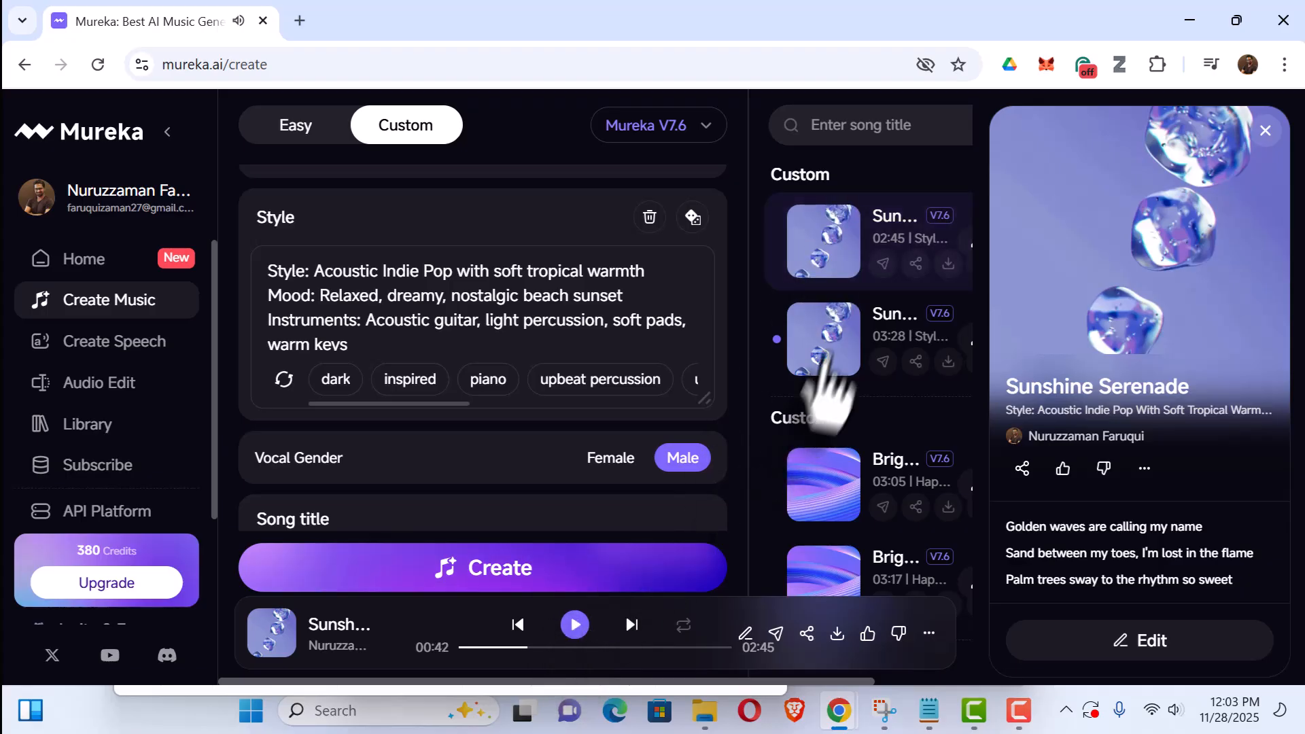
left_click(830, 337)
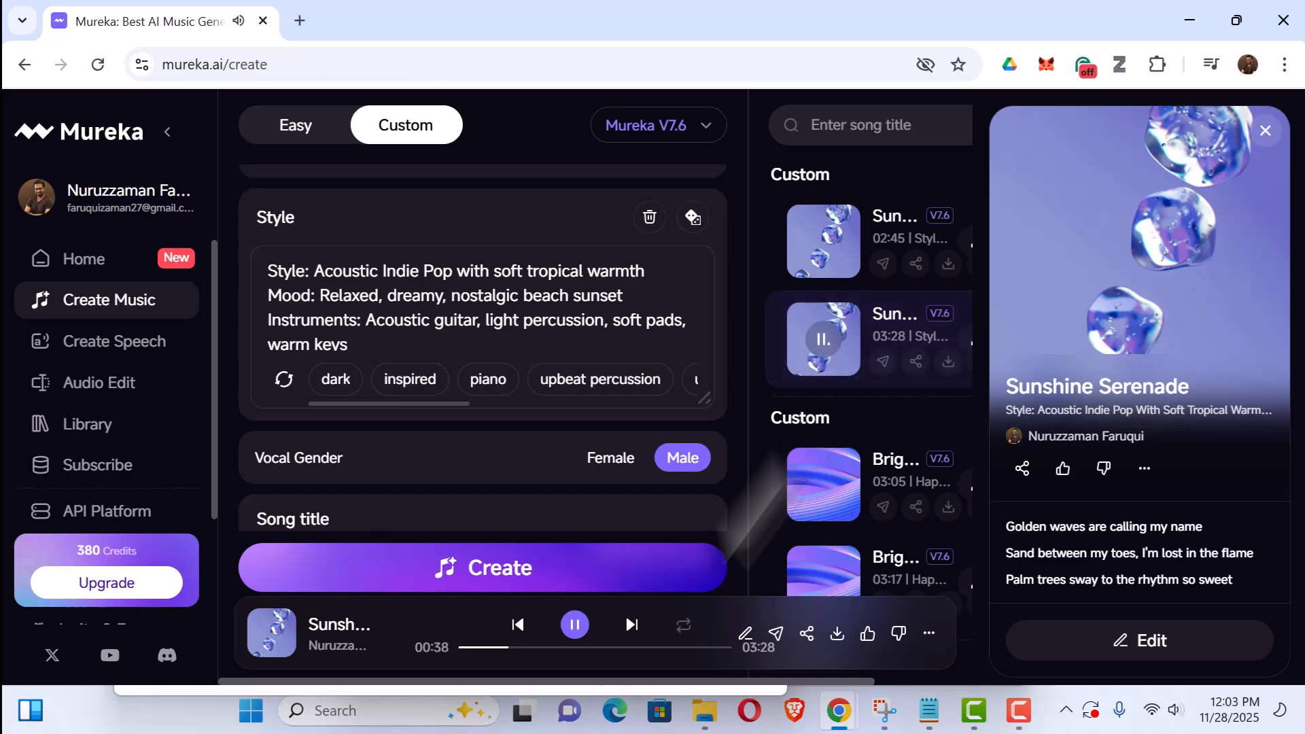
left_click(576, 626)
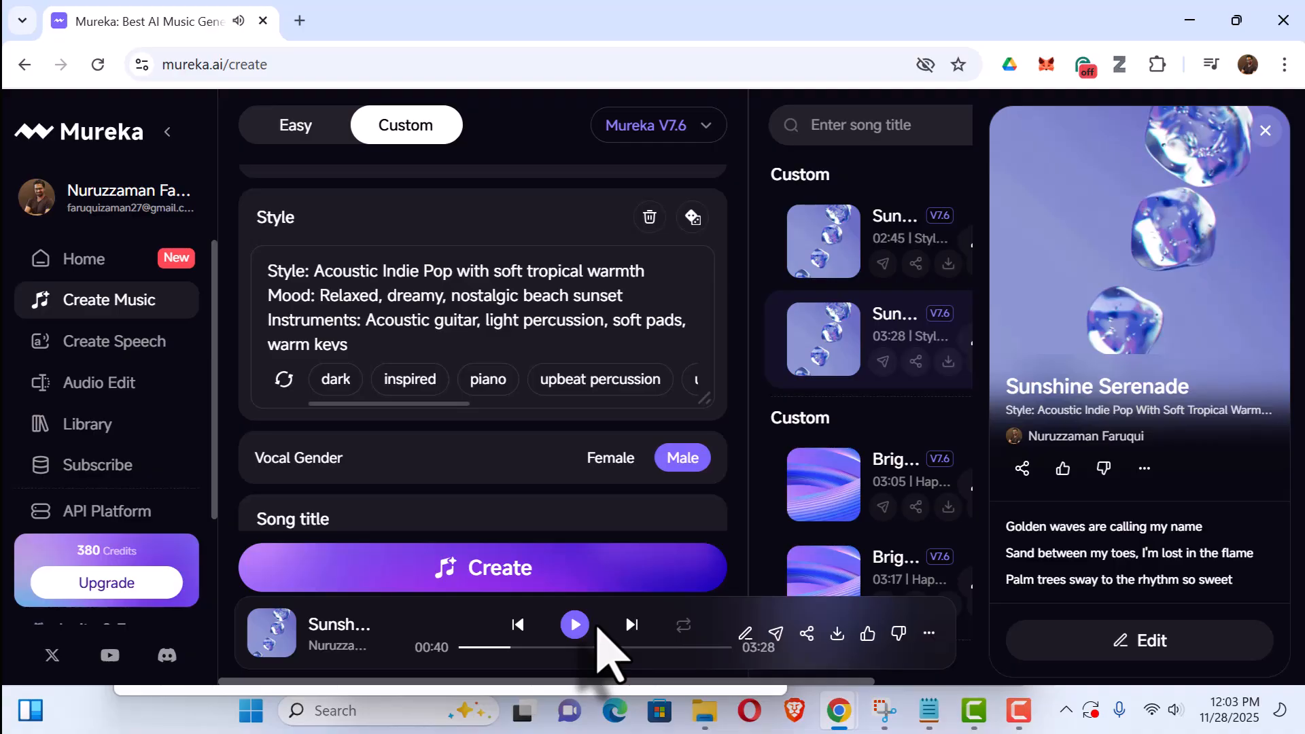
Step: Open the detail page of the first Sunshine Serenade version and download the song as an MP3
left_click(887, 226)
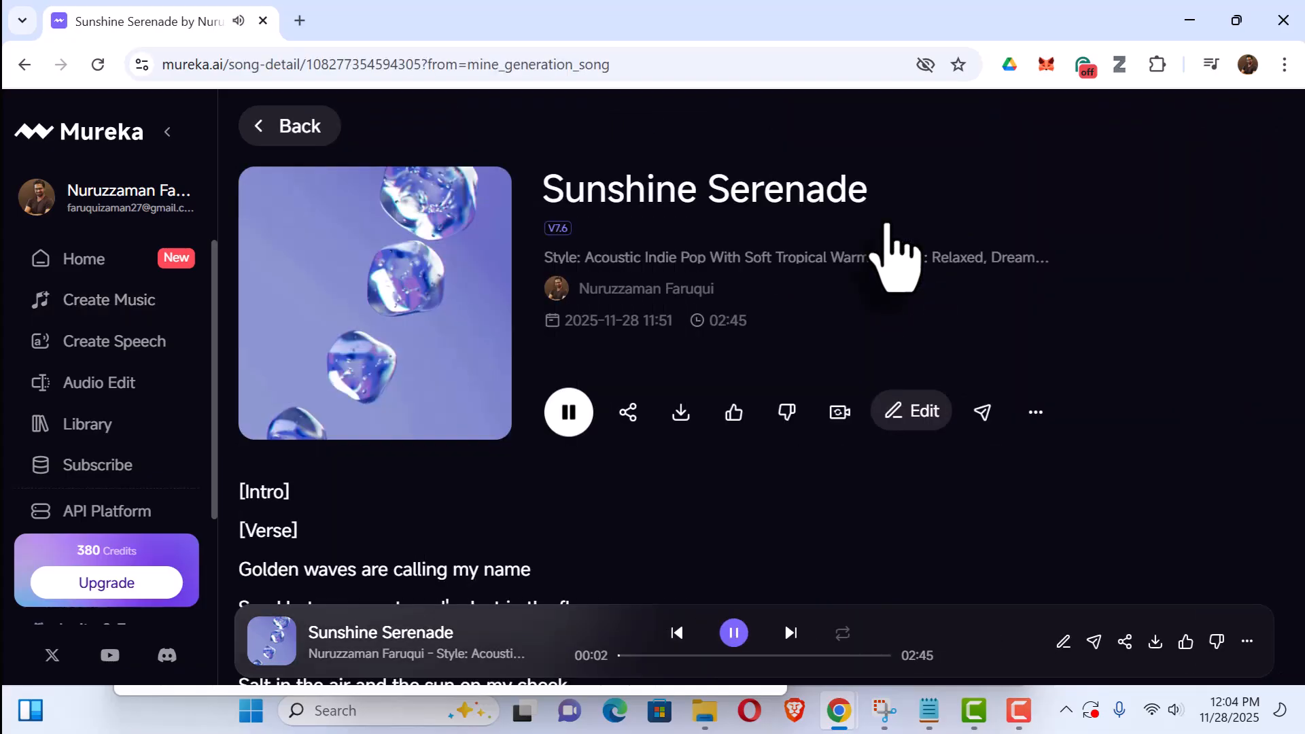
left_click(680, 423)
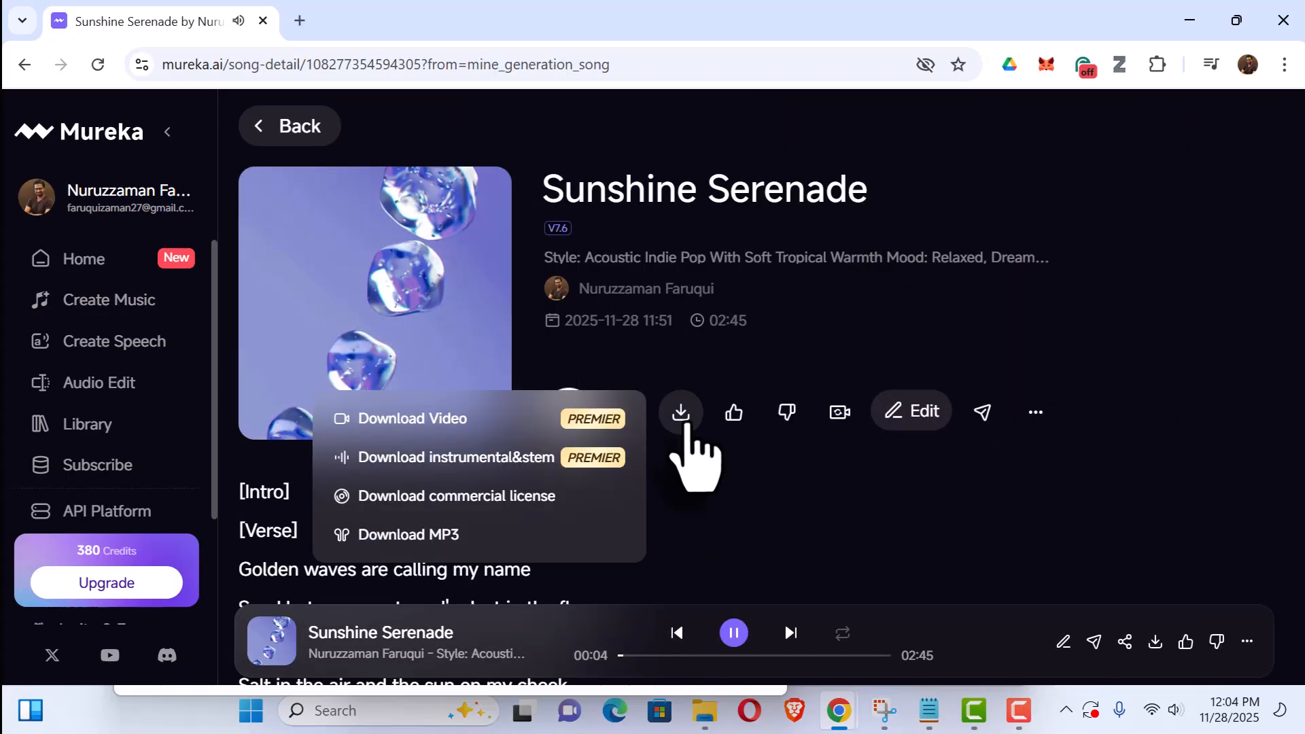
left_click(408, 538)
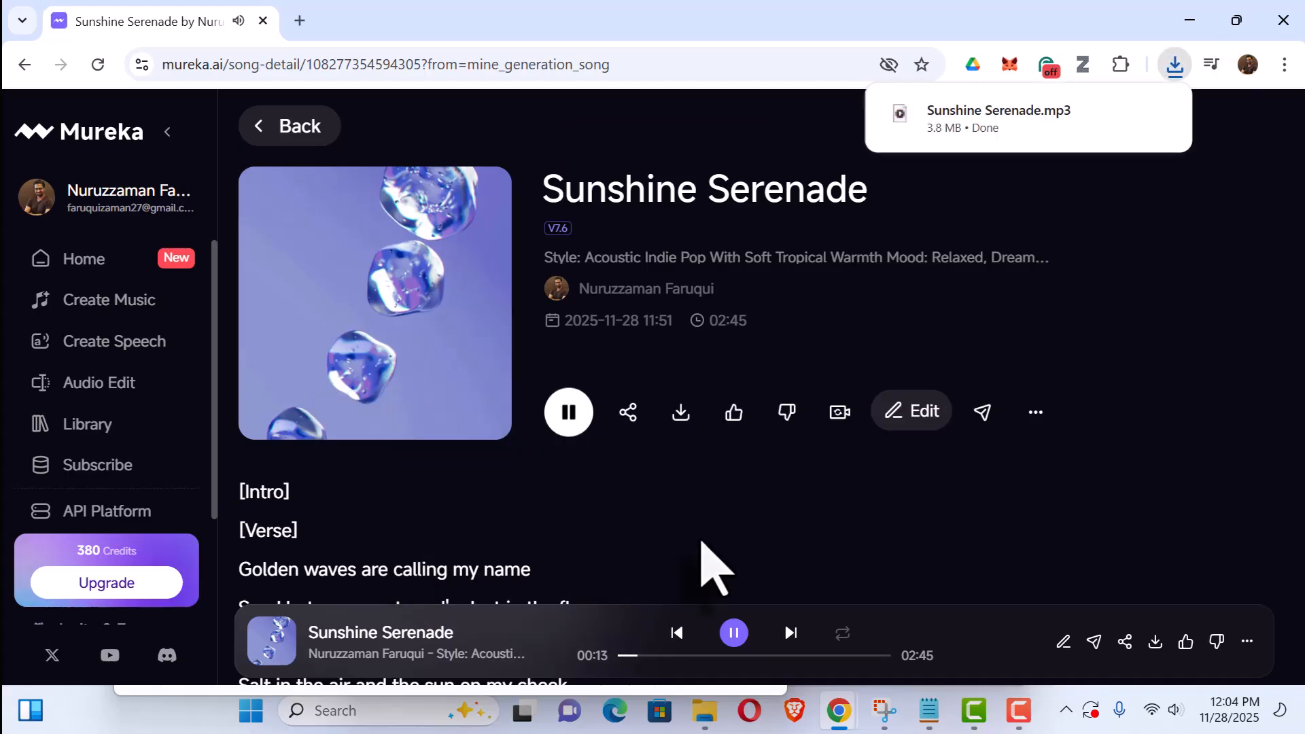
key("F10")
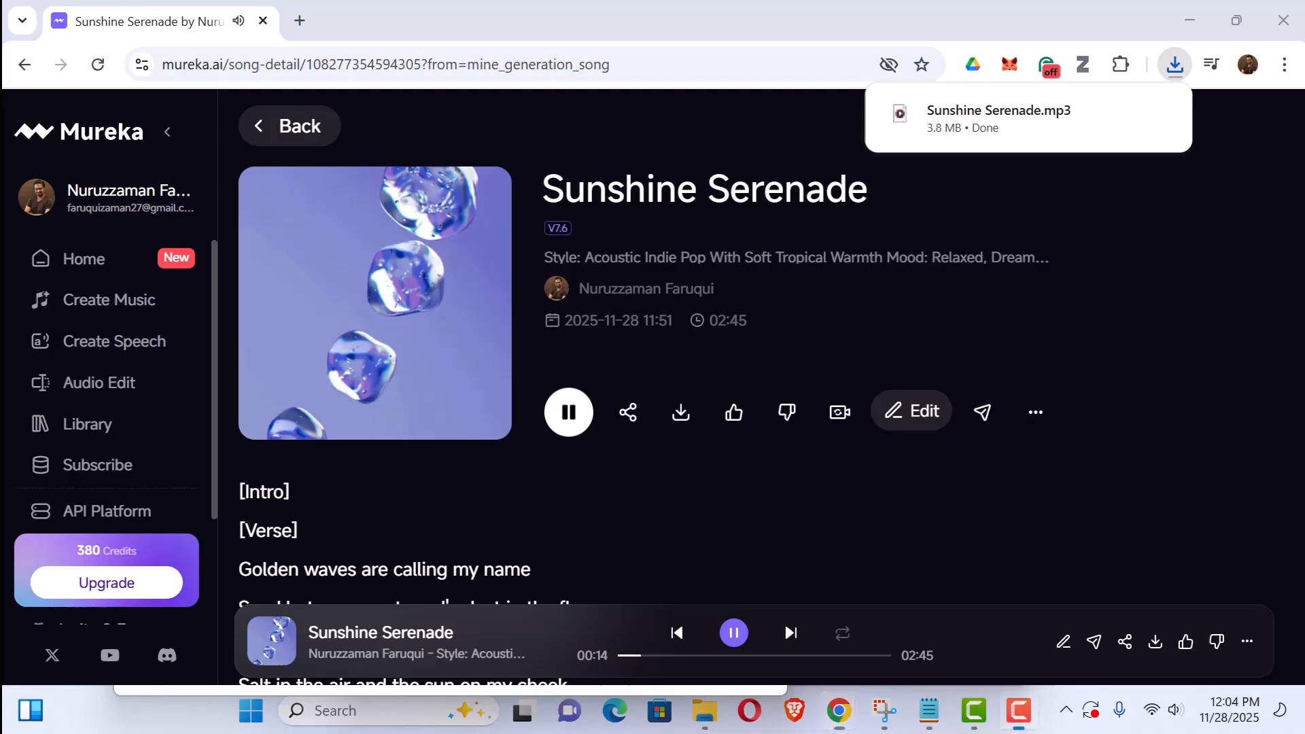